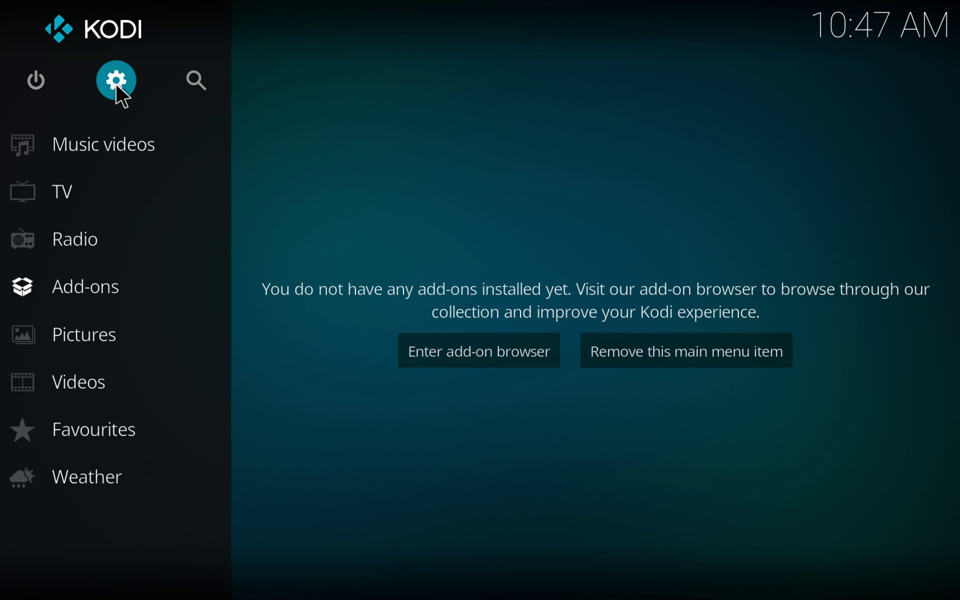
Open Kodi's File manager from the system settings.
left_click(118, 87)
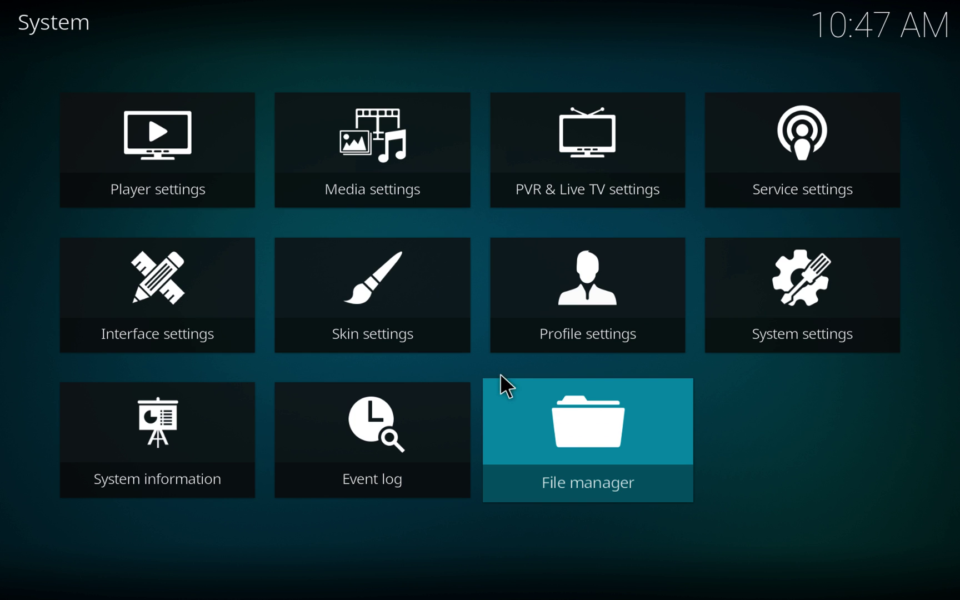
left_click(595, 434)
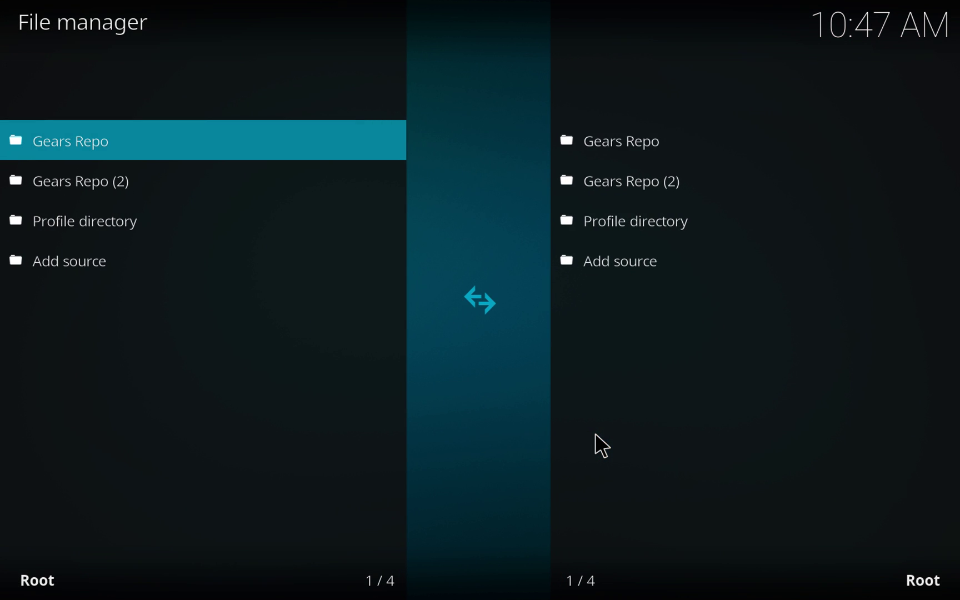
left_click(84, 261)
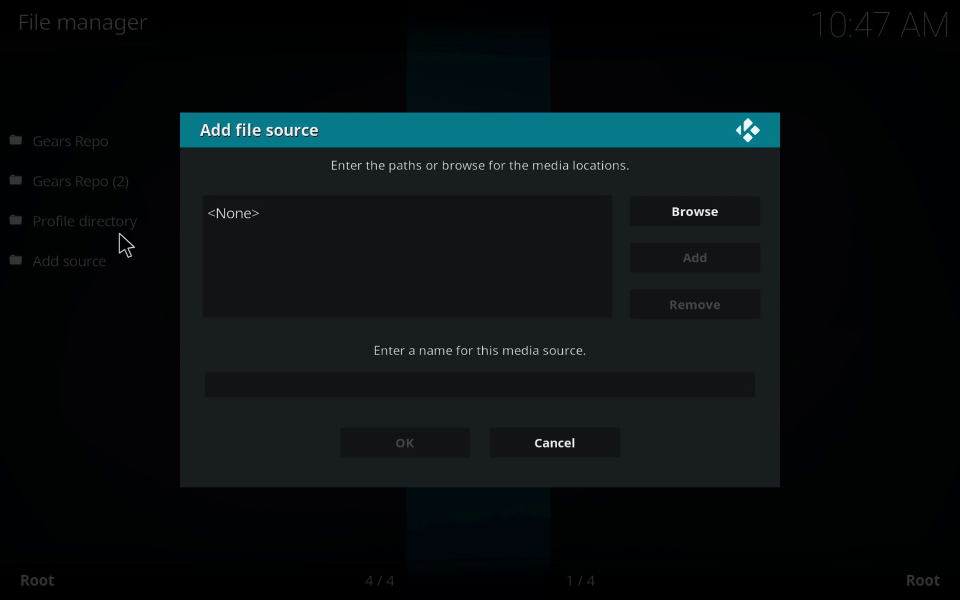
left_click(308, 206)
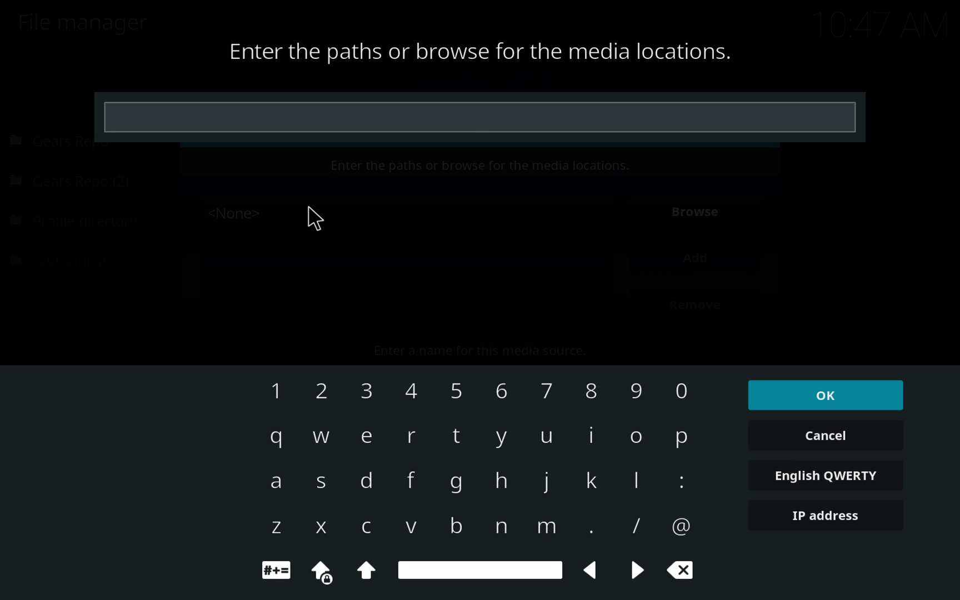
type("http://")
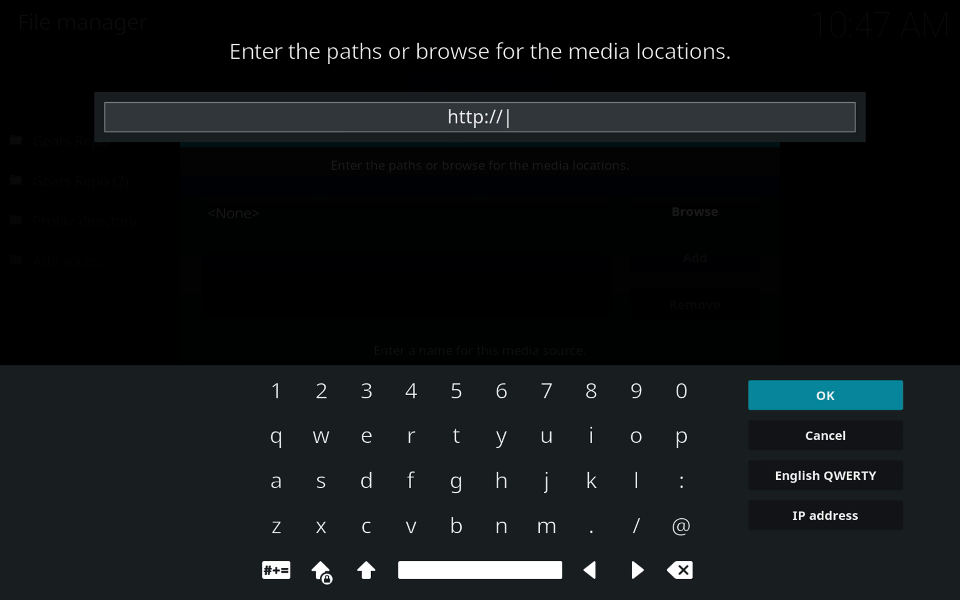
type("targ")
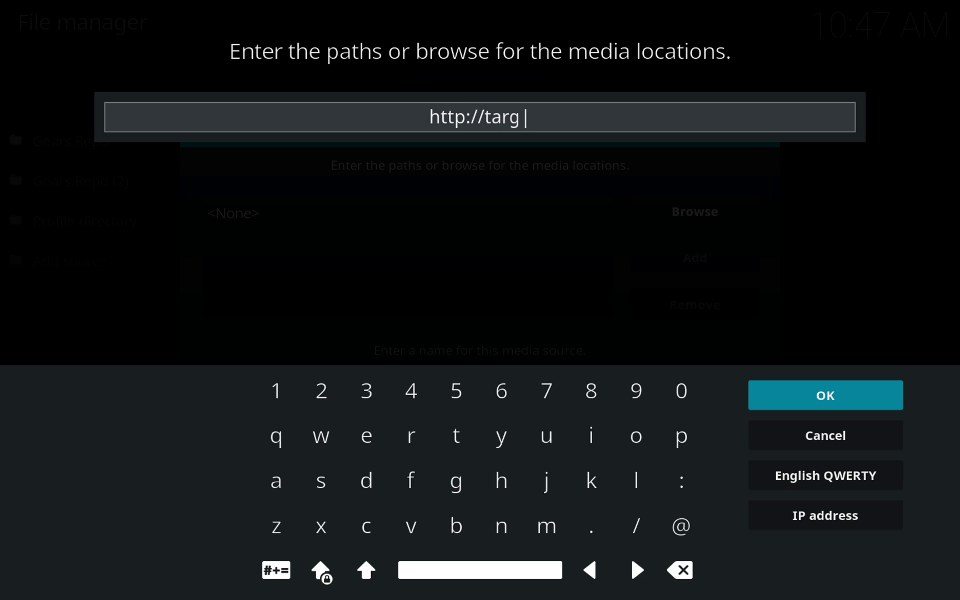
type("etcreat")
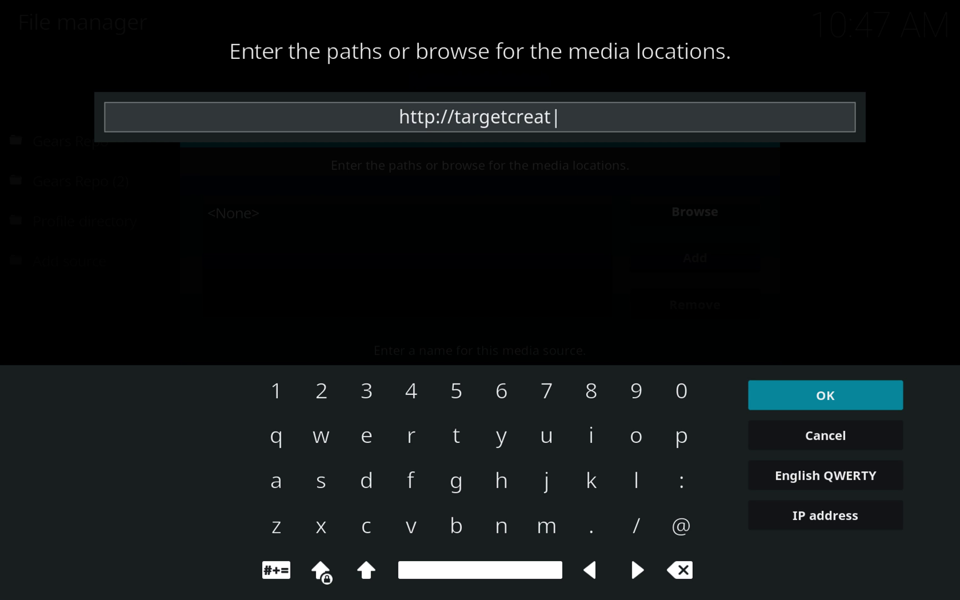
type("es.com/")
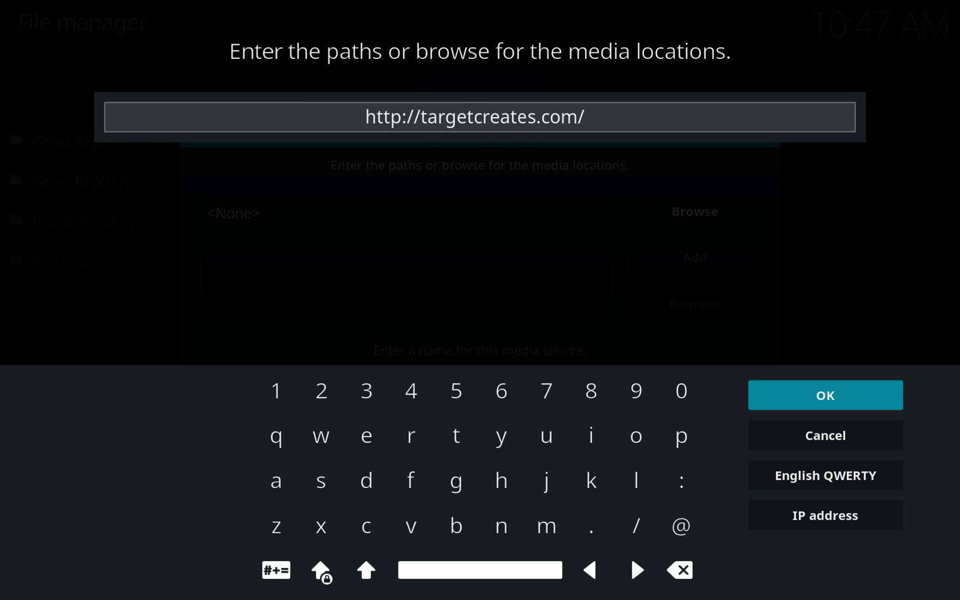
type("repo")
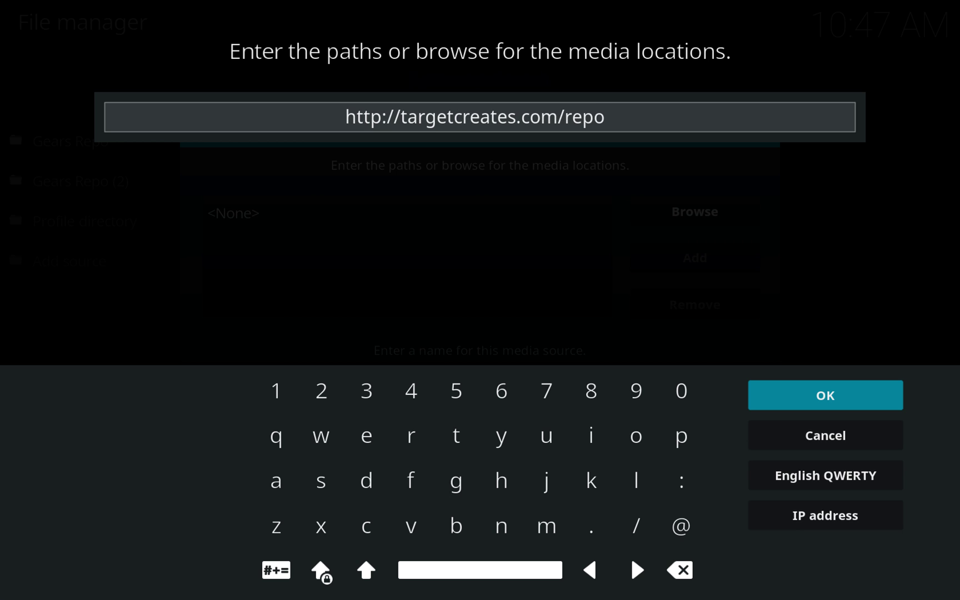
left_click(800, 399)
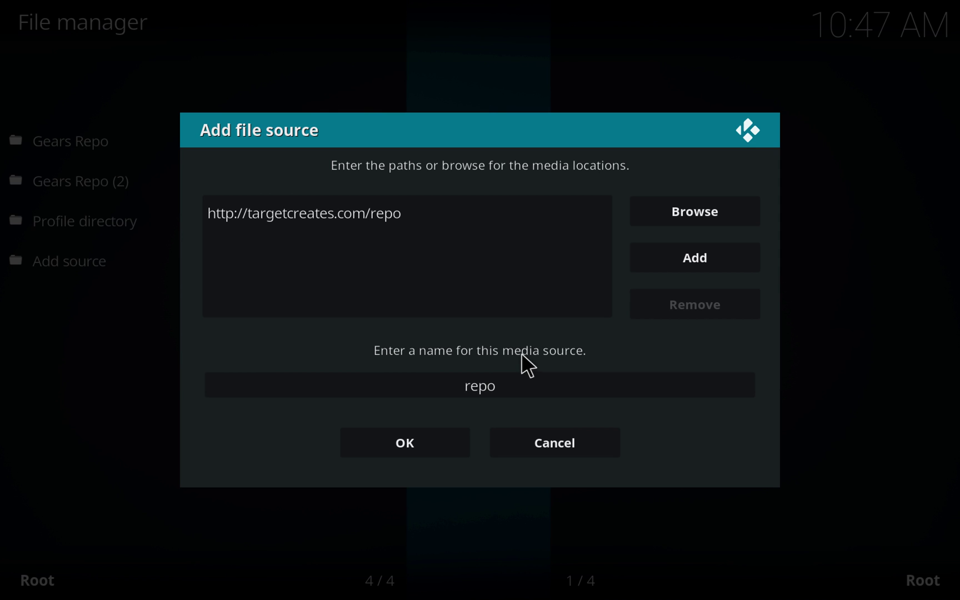
Replace the source name 'repo' with 'Gears Repo'.
left_click(462, 388)
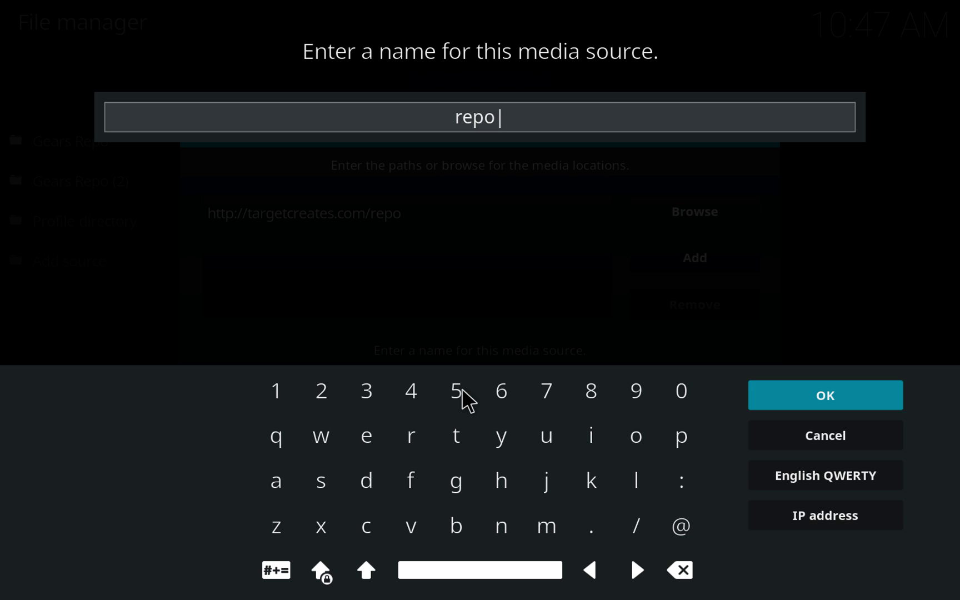
left_click(684, 575)
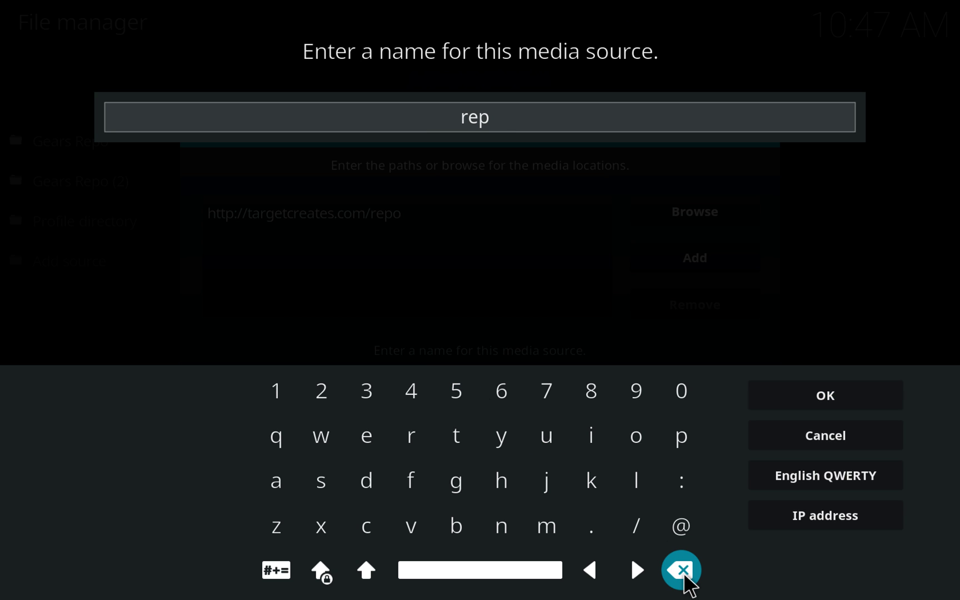
left_click(684, 576)
left_click(684, 576)
left_click(684, 575)
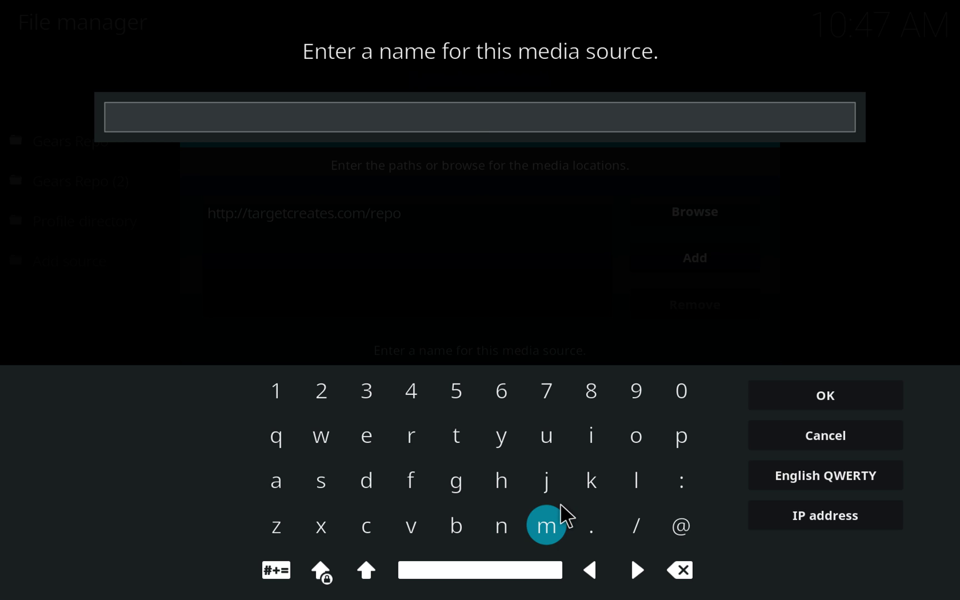
type("Gears R")
type("epo")
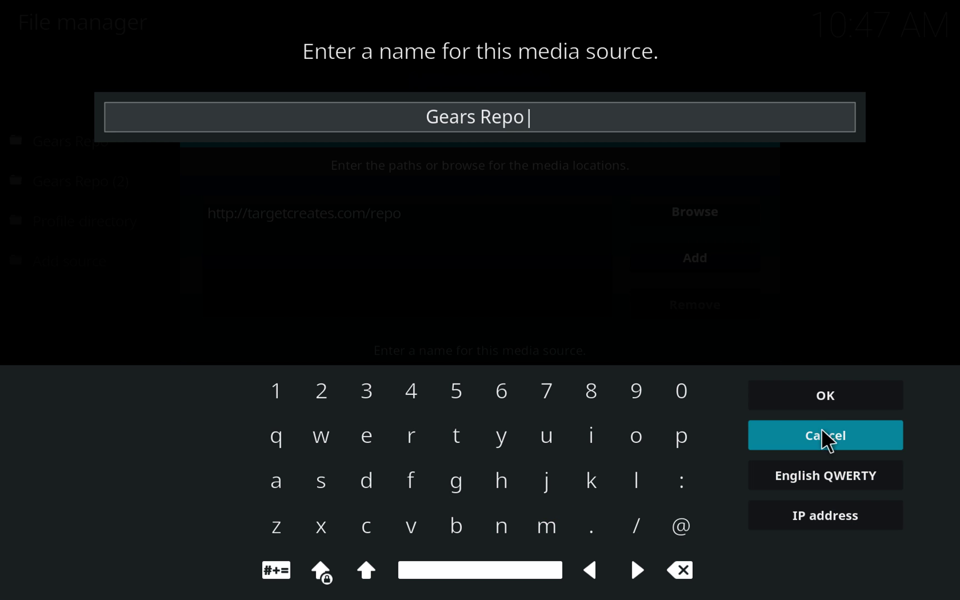
left_click(819, 399)
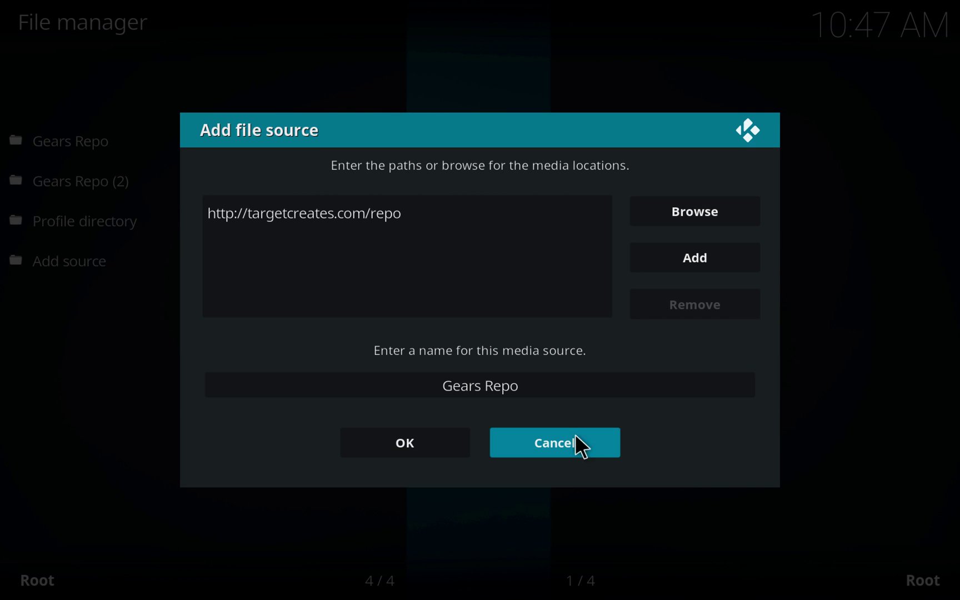
Save the Gears Repo source, then go to Add-ons and open the Add-on browser.
left_click(398, 443)
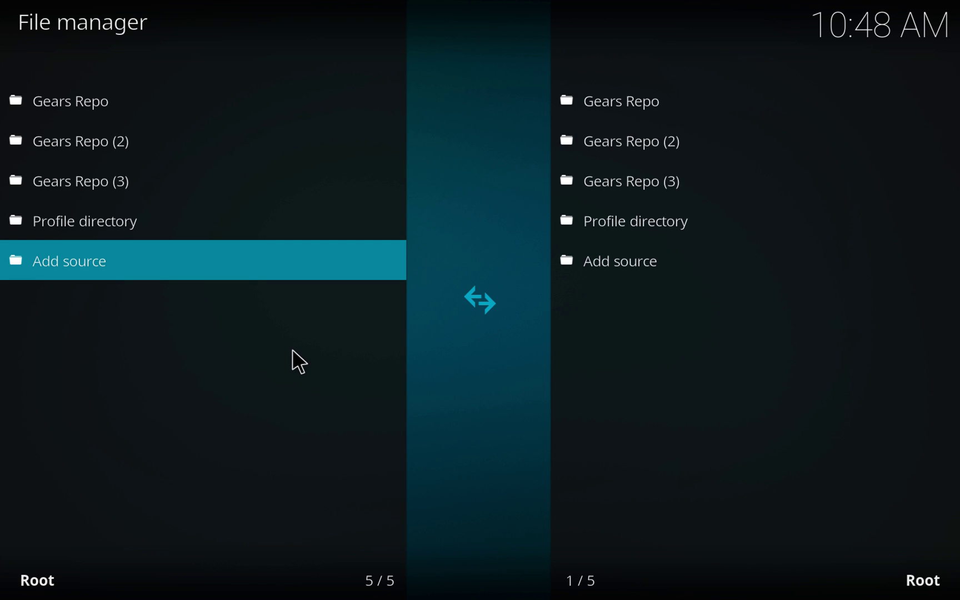
key("Escape")
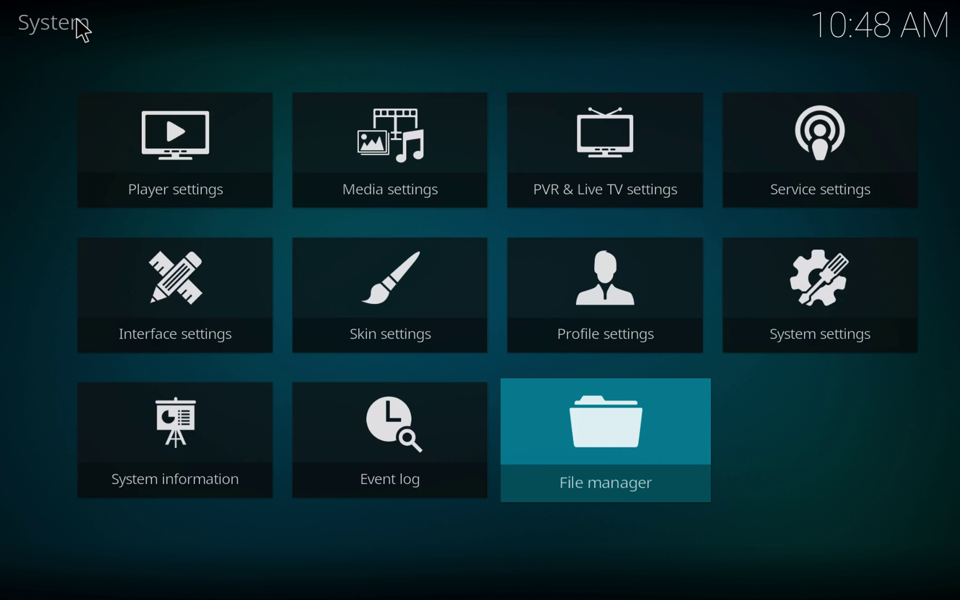
key("Escape")
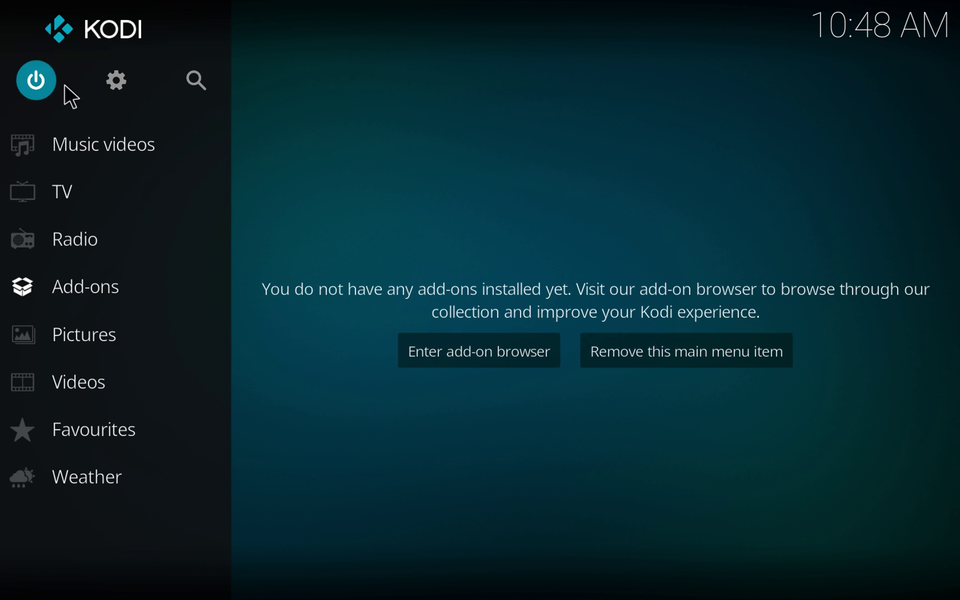
left_click(94, 287)
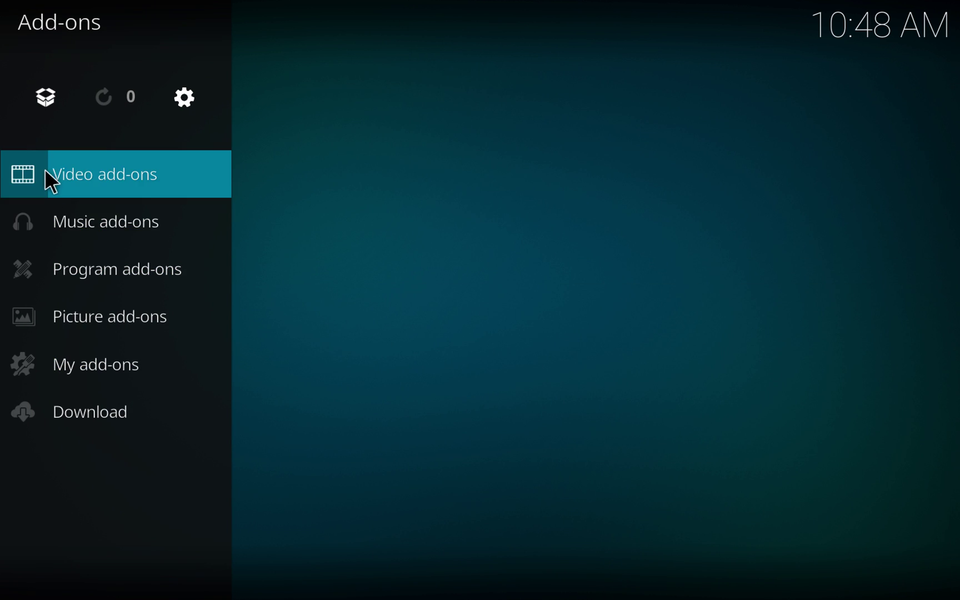
left_click(42, 95)
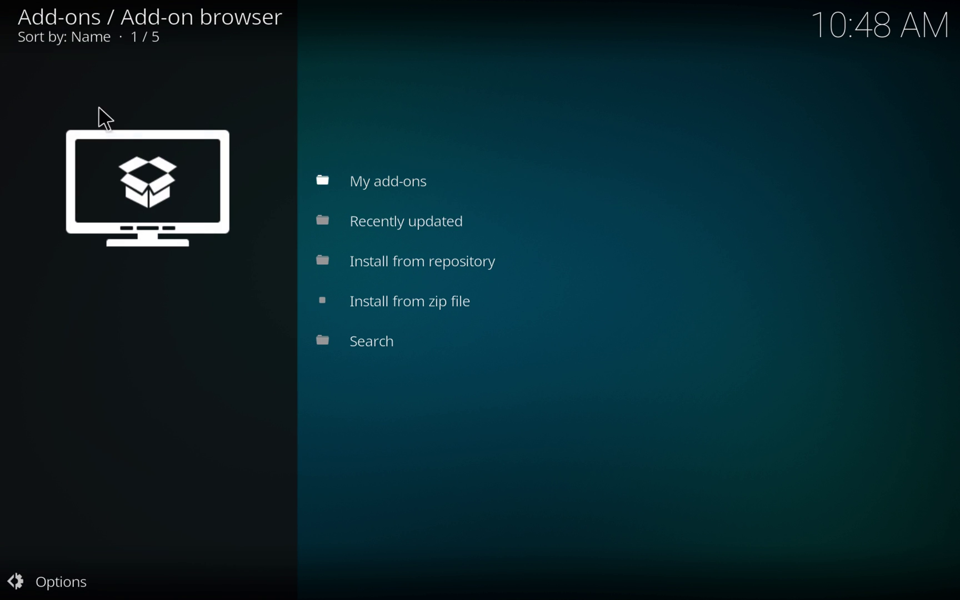
Install repository.GearsTV-1.1.zip from the Gears Repo source via Install from zip file.
left_click(405, 308)
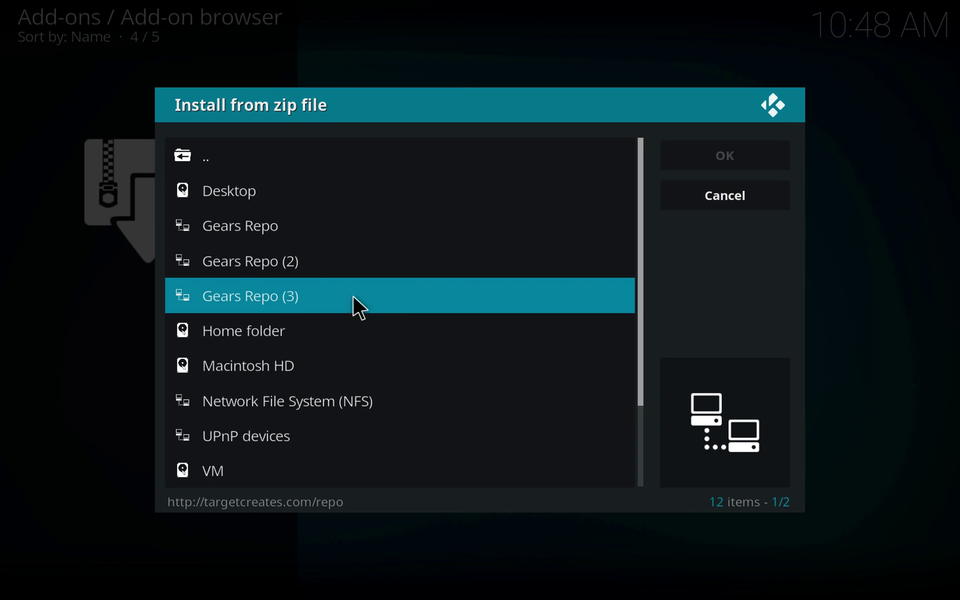
left_click(243, 238)
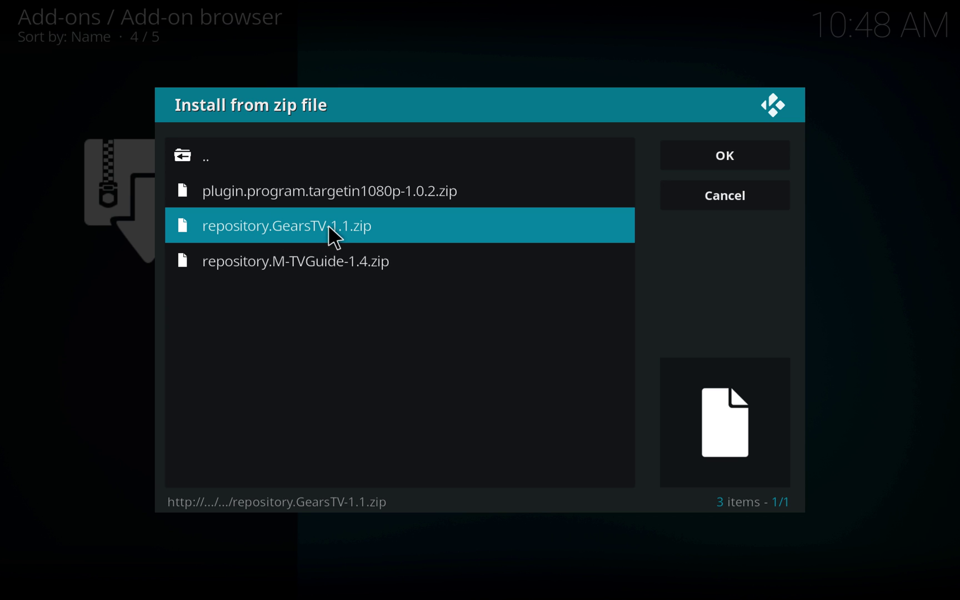
left_click(284, 228)
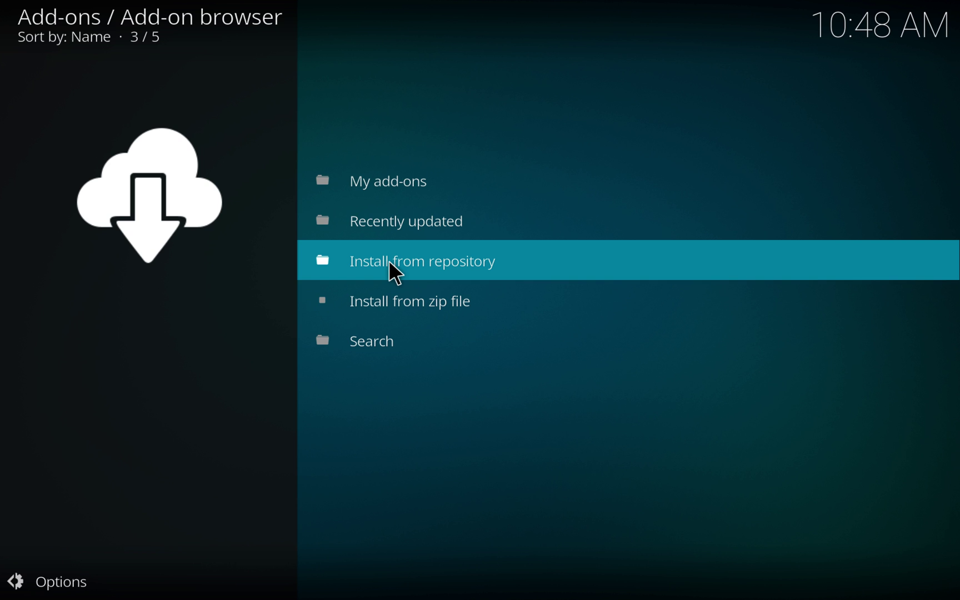
Install the GEARS TV add-on from GEARS TV Repository's Video add-ons.
left_click(389, 262)
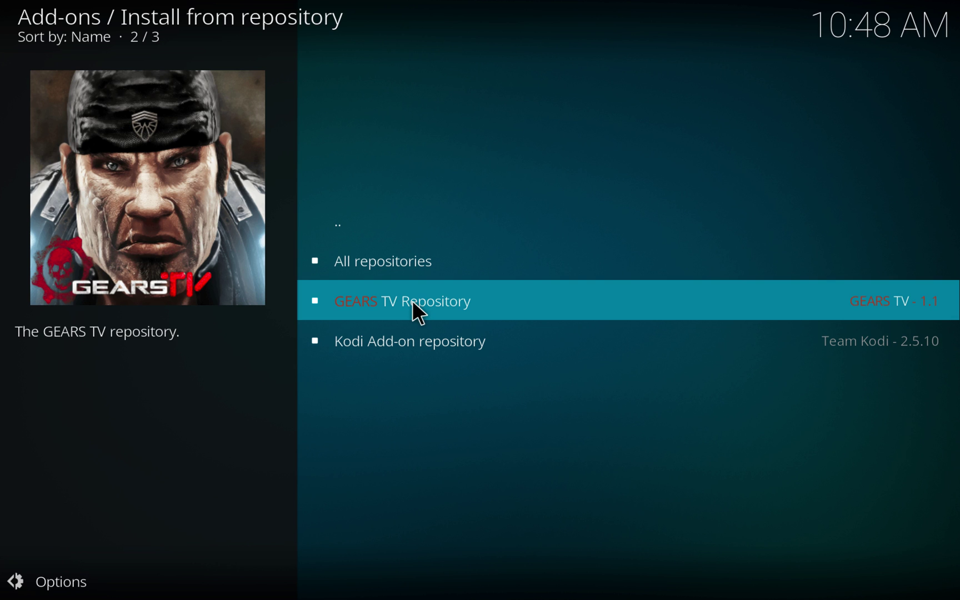
left_click(413, 300)
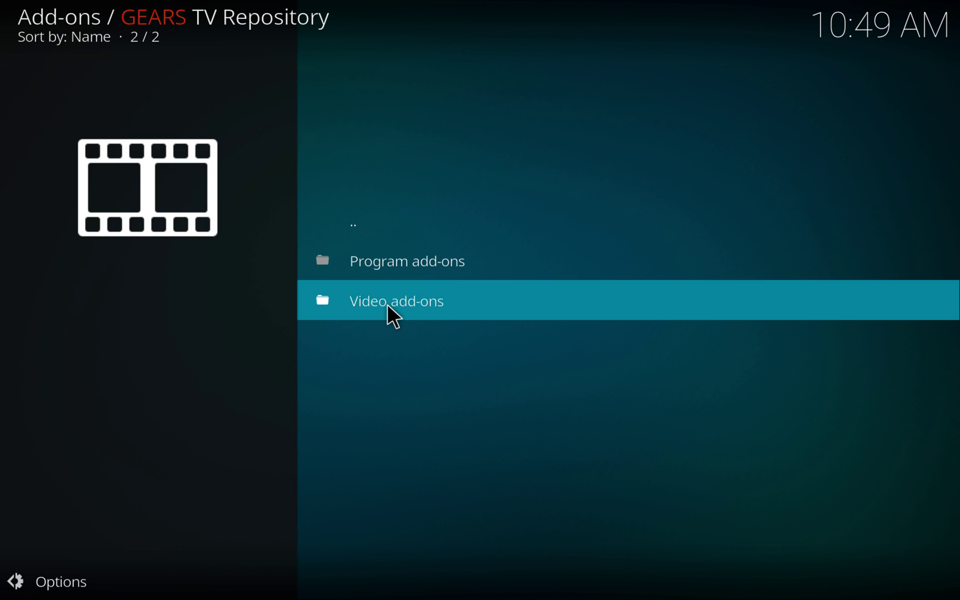
left_click(388, 306)
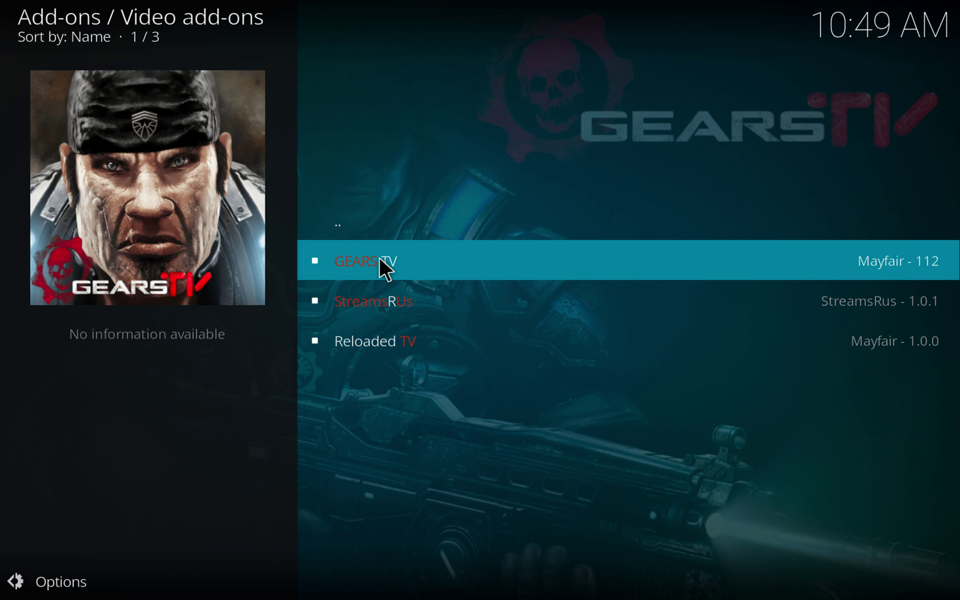
left_click(381, 262)
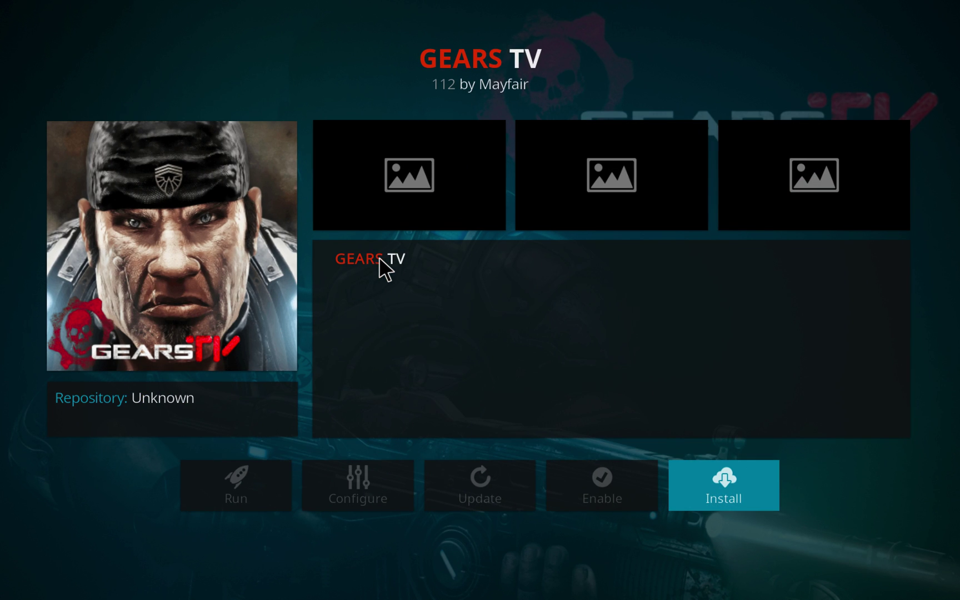
left_click(720, 475)
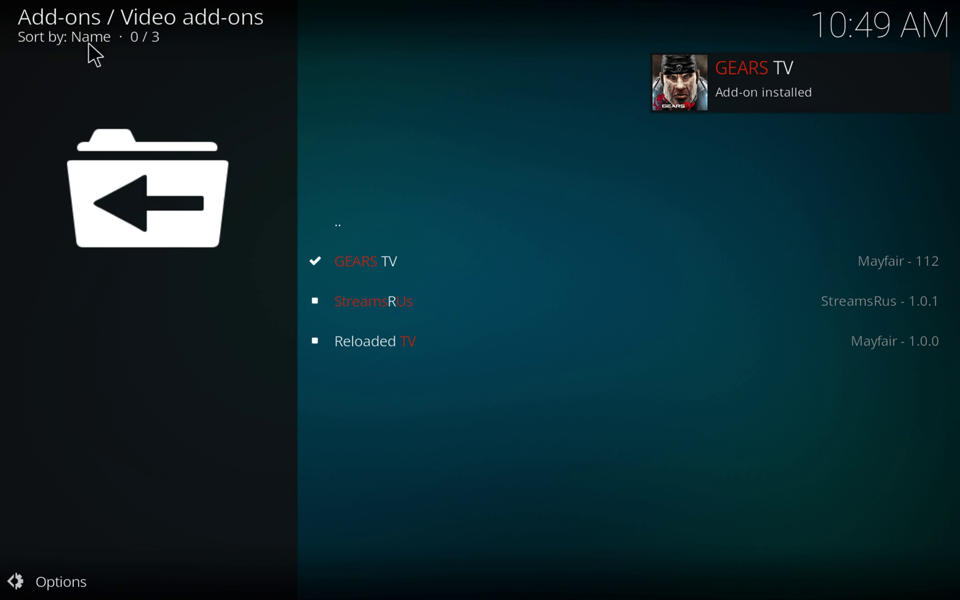
Return to the home screen and launch GEARS TV from Video add-ons.
left_click(59, 28)
left_click(59, 24)
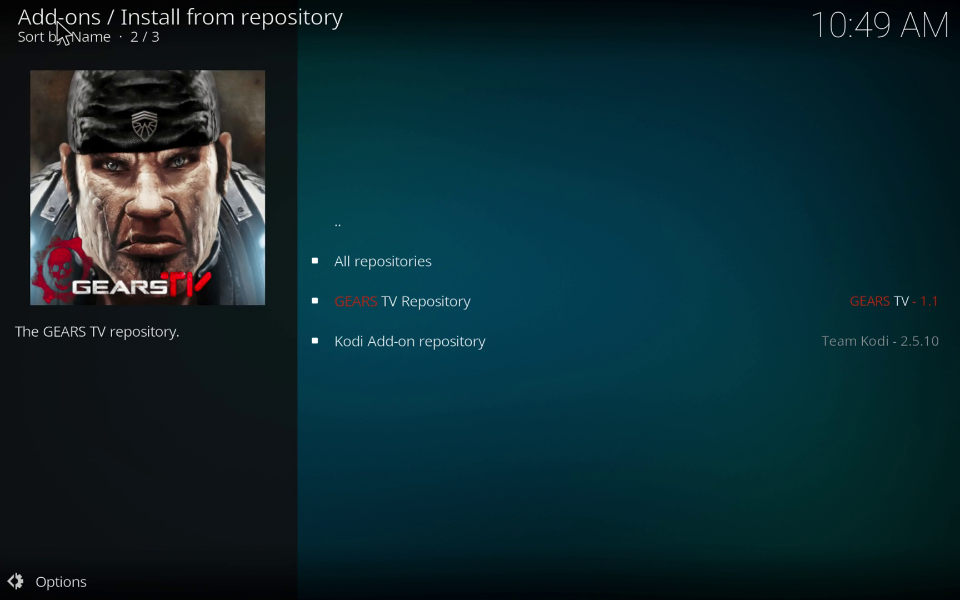
left_click(58, 24)
left_click(57, 22)
left_click(58, 22)
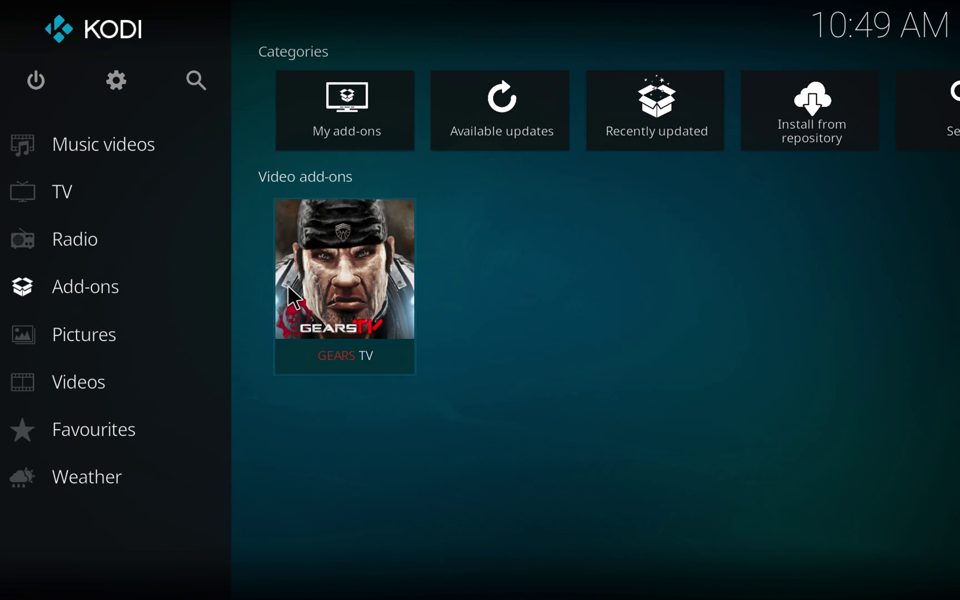
left_click(368, 262)
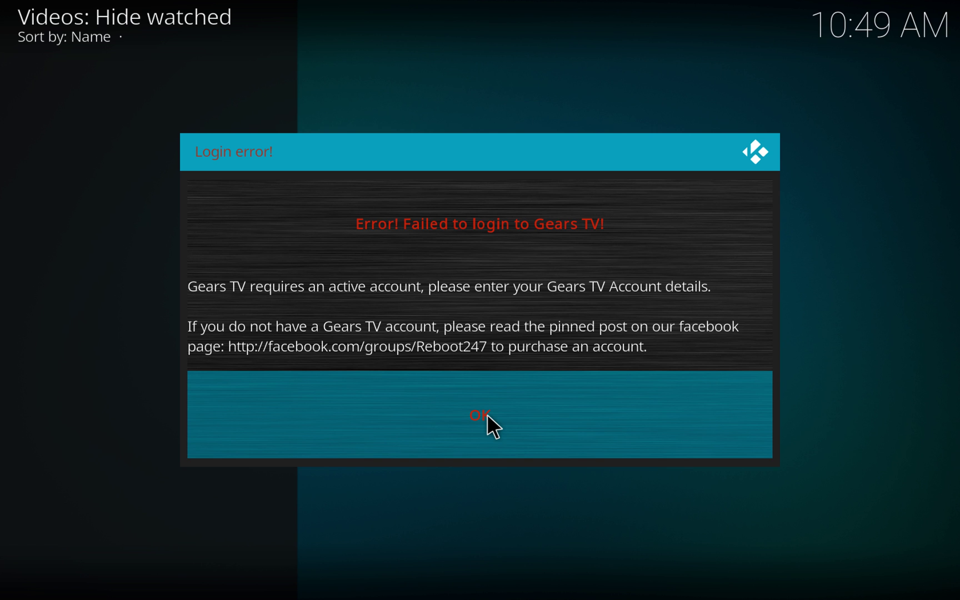
Dismiss the Login error and agree to enter GEARS TV account details.
left_click(487, 415)
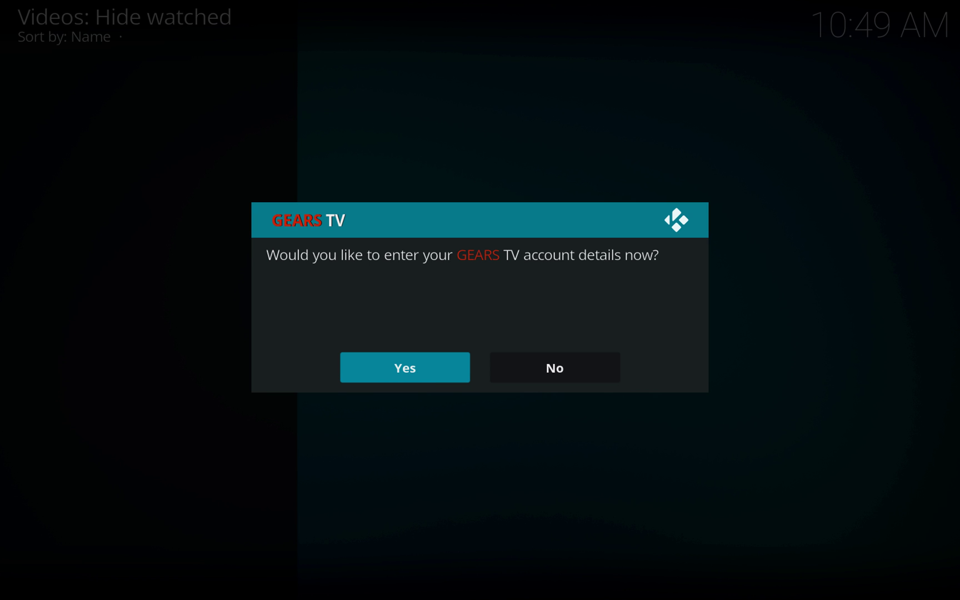
left_click(403, 372)
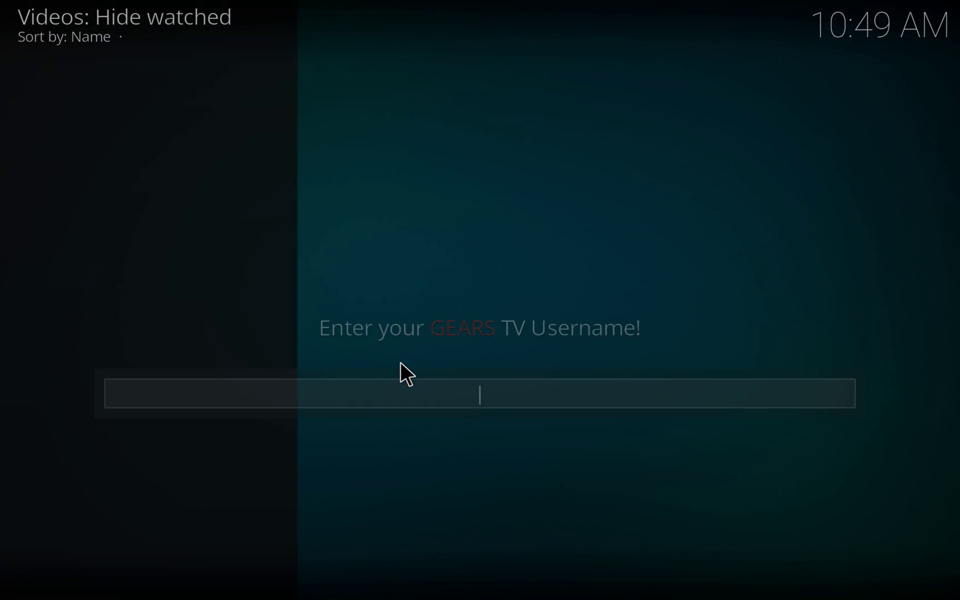